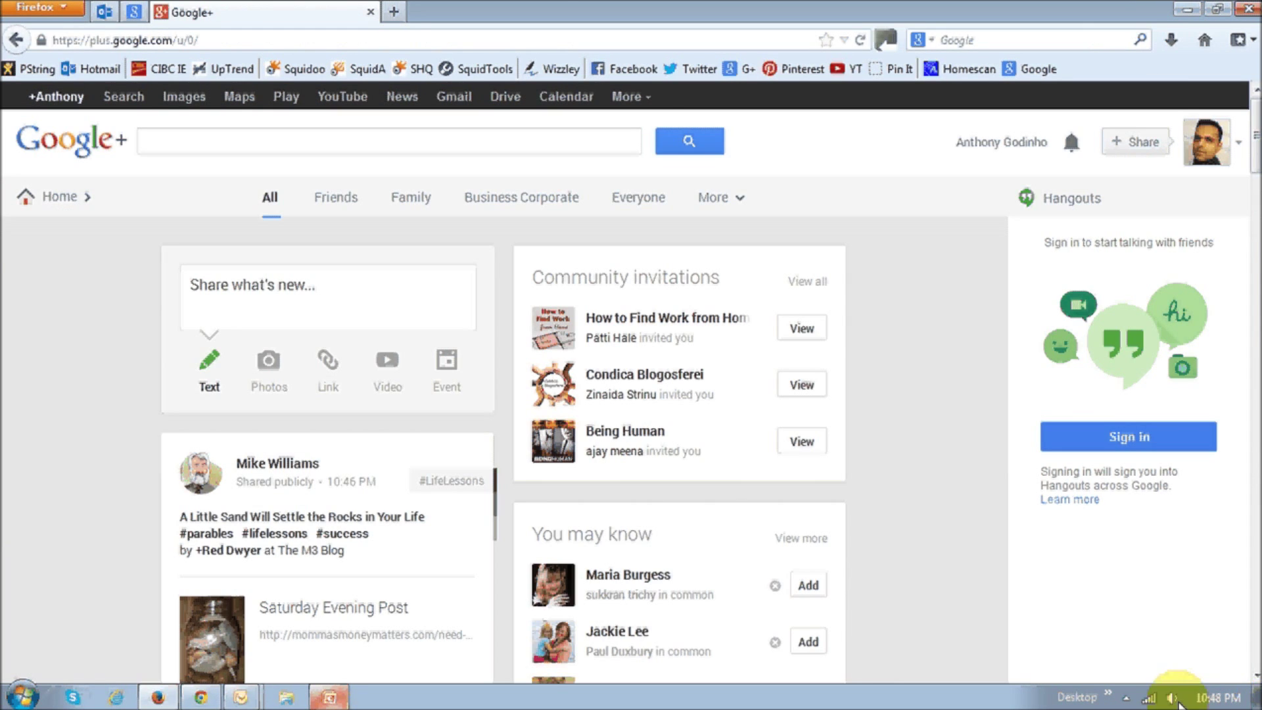
Open the Google+ Home menu and go to the account Settings page.
left_click(54, 203)
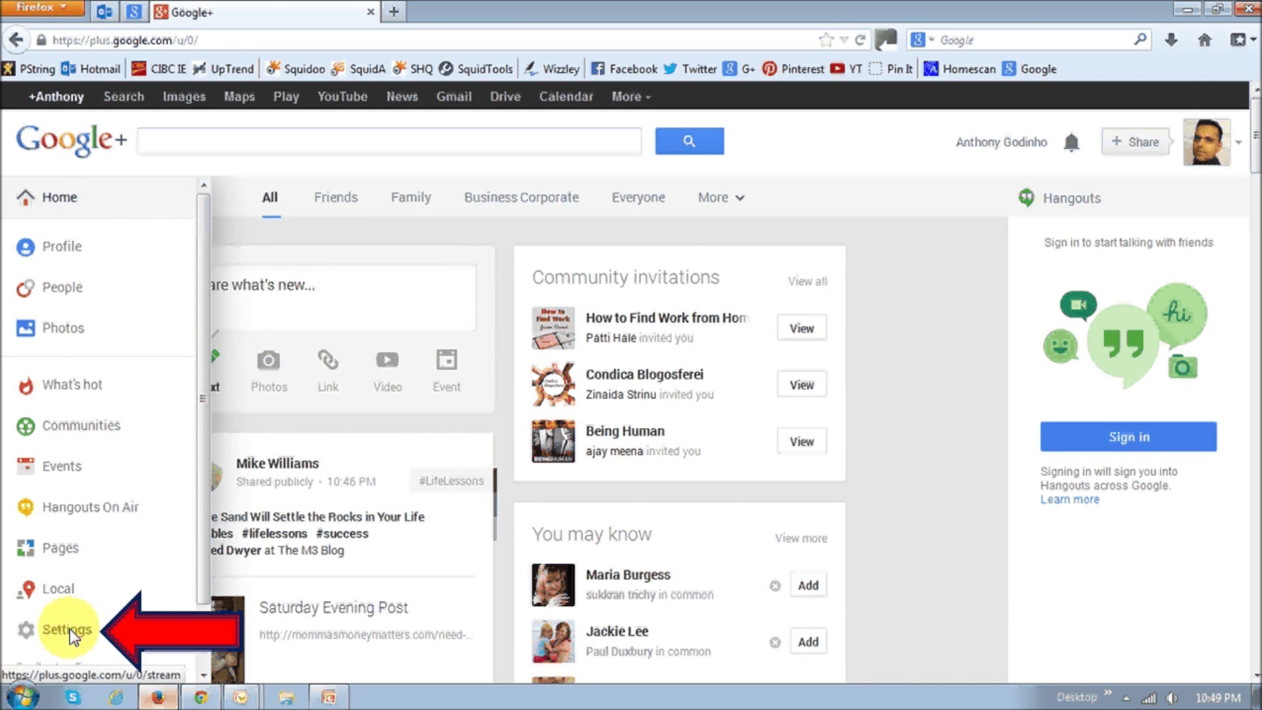
left_click(70, 629)
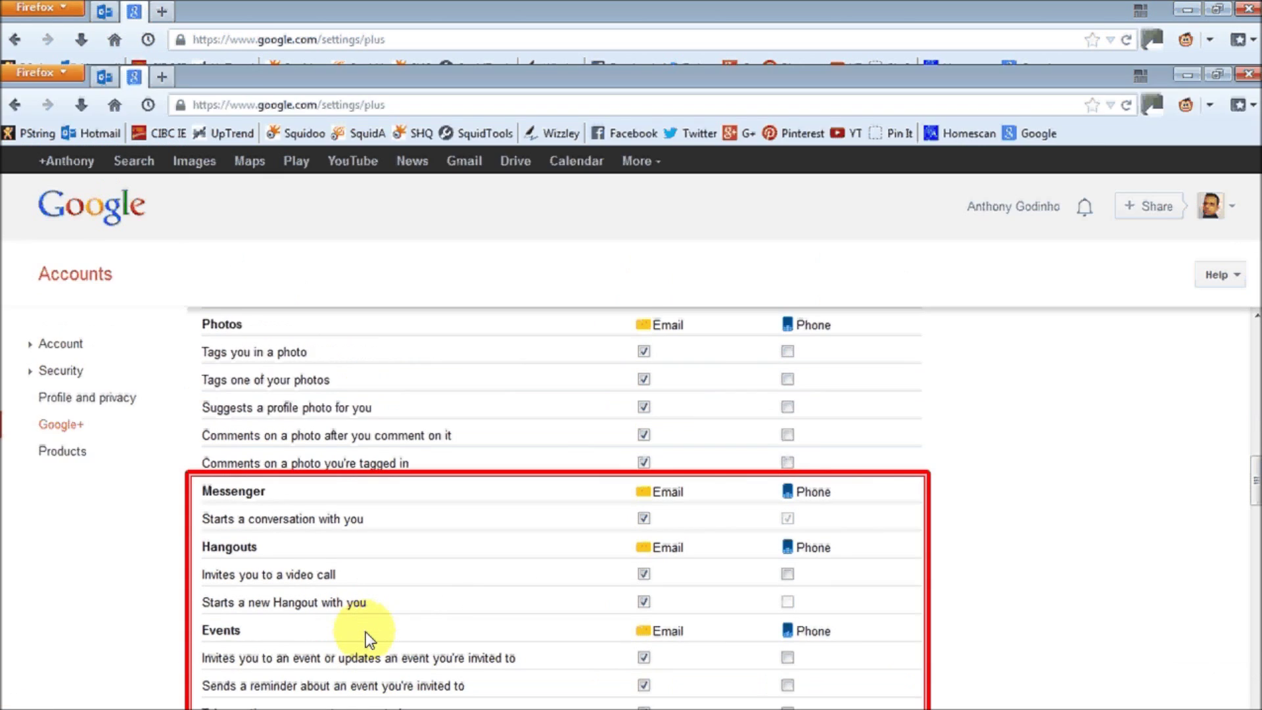
scroll(365, 632, "down", 2)
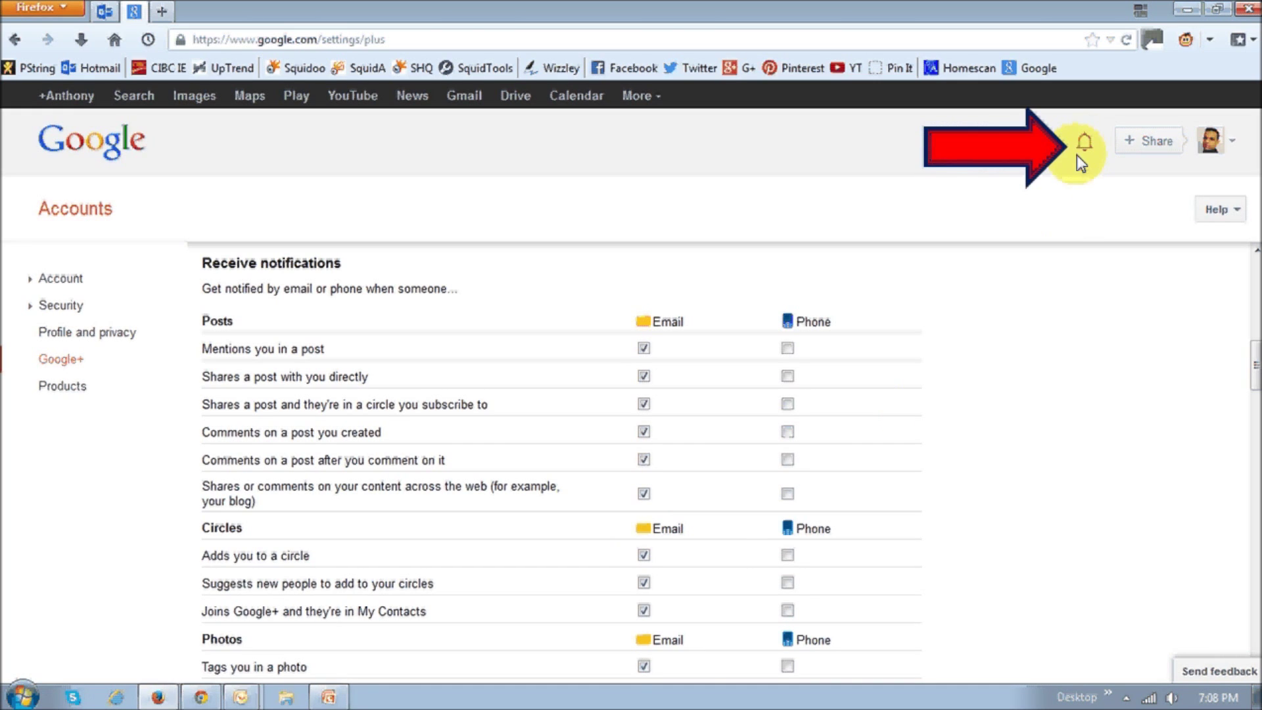
Show the bell's panel of recent comments, shares and circle additions.
left_click(1083, 147)
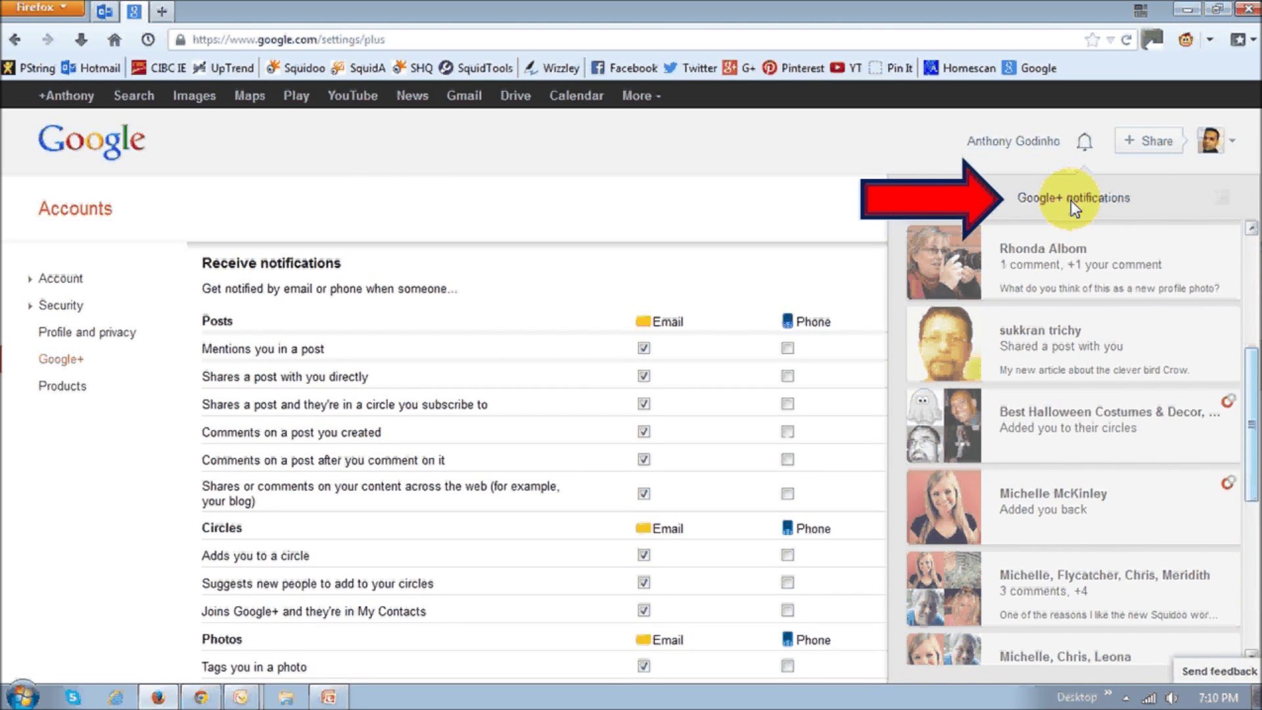
Open the full Notifications page from the notifications panel heading.
left_click(1070, 200)
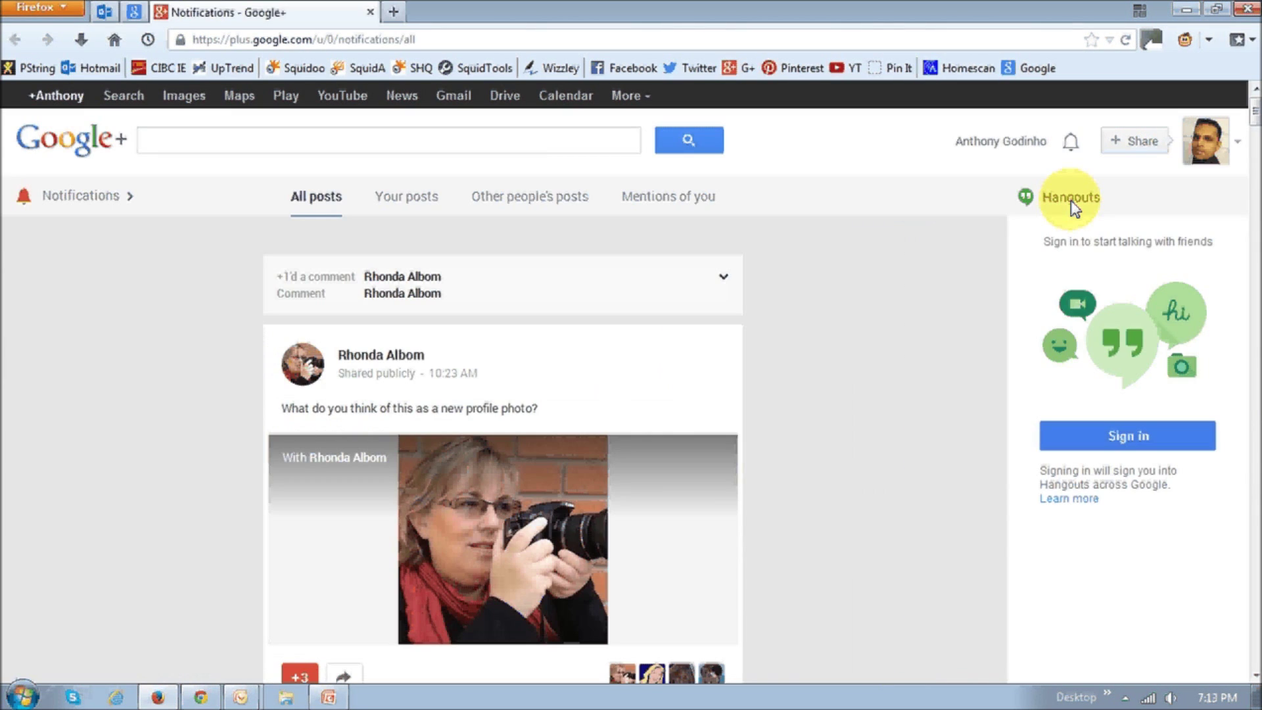